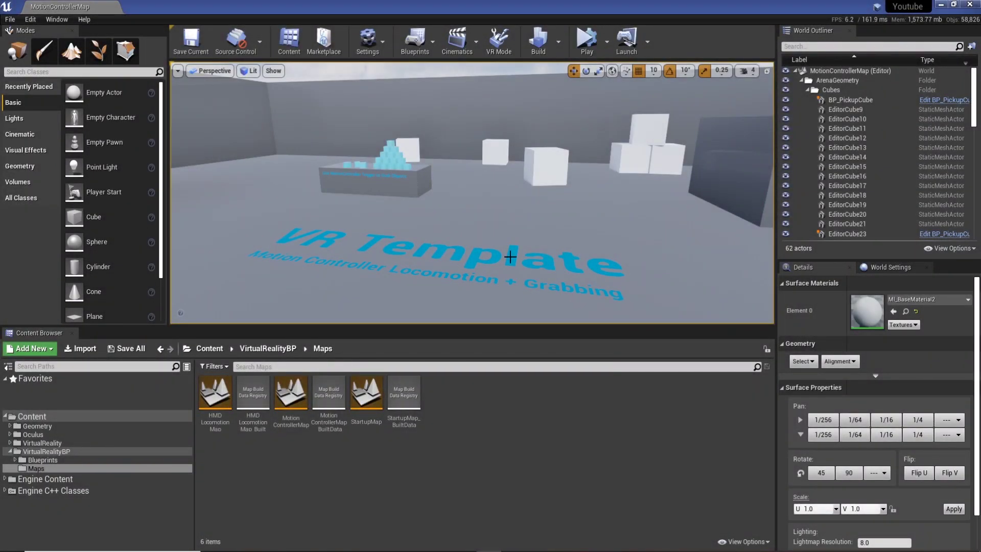
# - Look around the VR Template arena and enlarge the viewport for a better view
pyautogui.press('s')
pyautogui.moveTo(498, 199); pyautogui.dragTo(504, 185, button='right')
pyautogui.click(492, 144)
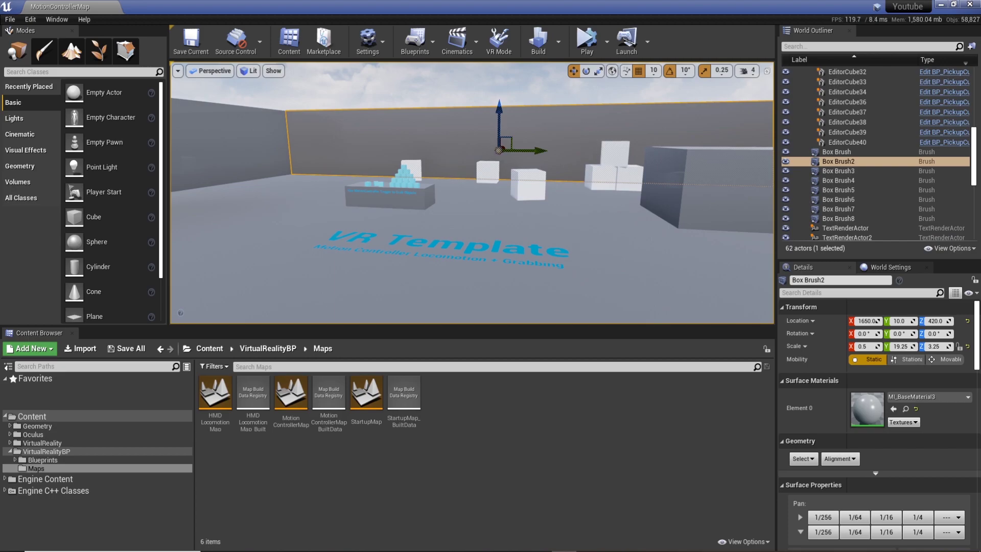
pyautogui.click(556, 92)
pyautogui.scroll(5, 604, 188)
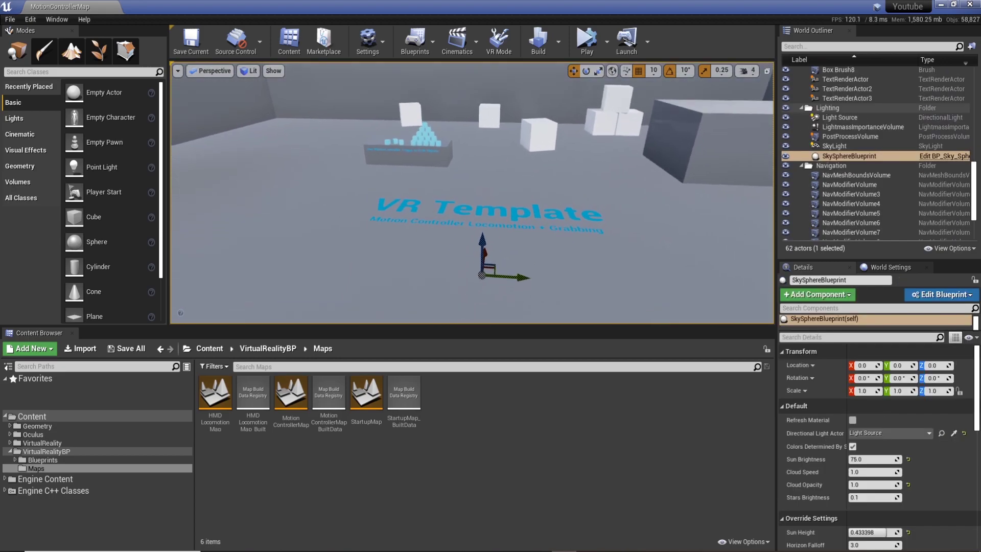
pyautogui.moveTo(571, 324); pyautogui.dragTo(562, 391)
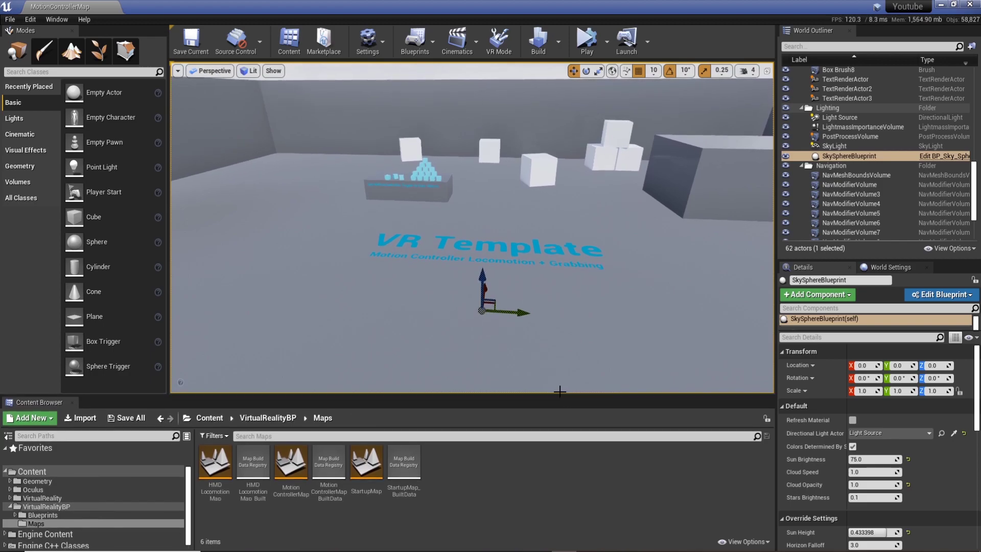
pyautogui.moveTo(485, 187); pyautogui.dragTo(535, 175, button='right')
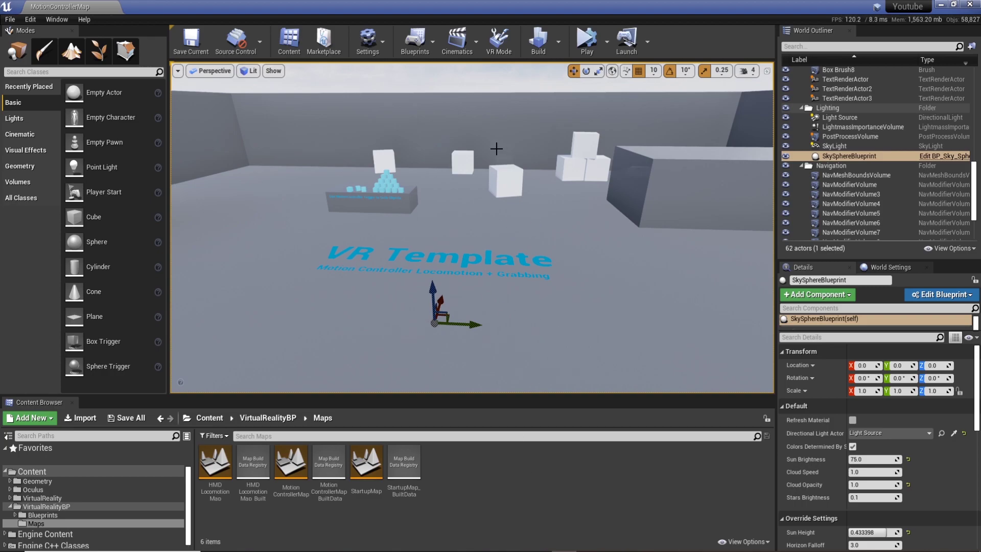
pyautogui.moveTo(502, 210); pyautogui.dragTo(491, 186, button='right')
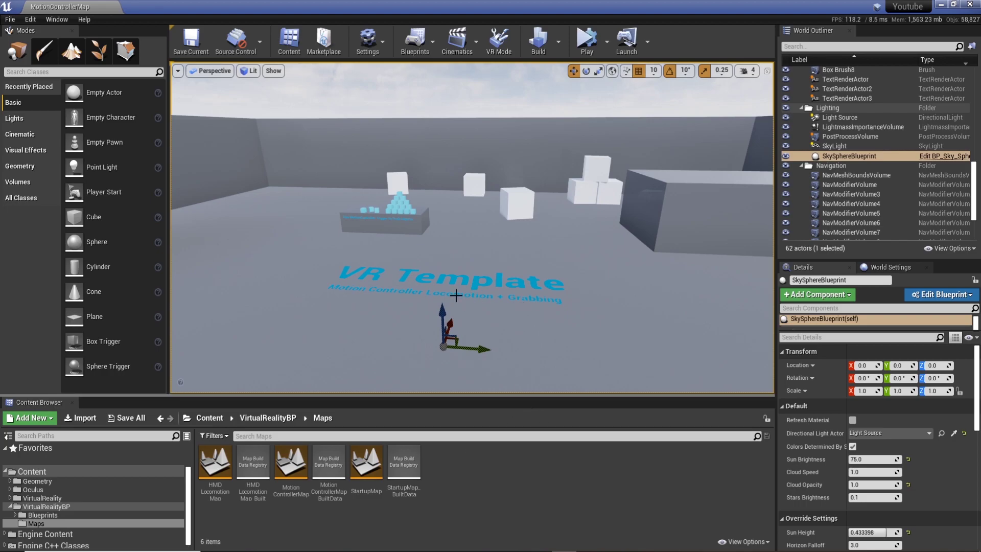
pyautogui.rightClick(470, 469)
pyautogui.moveTo(526, 449)
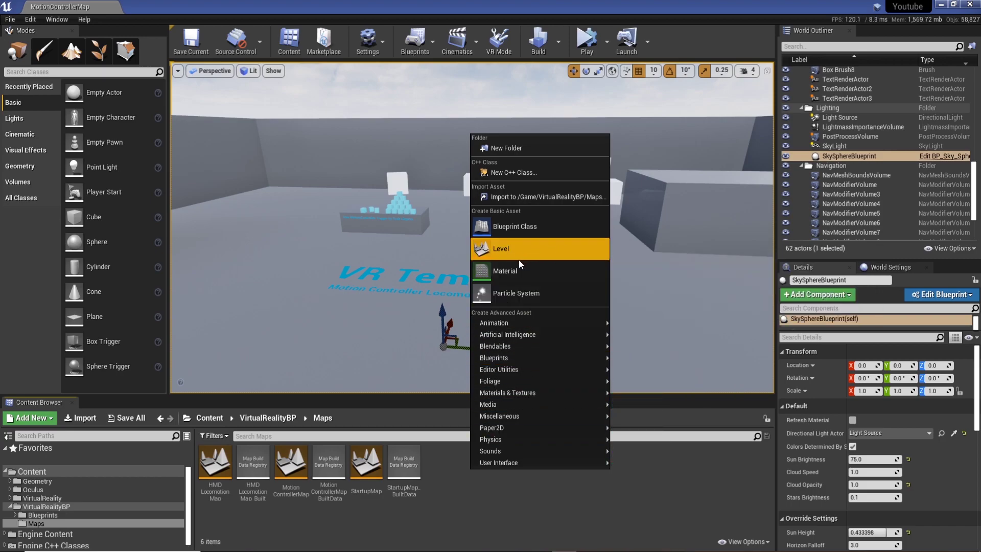
pyautogui.click(10, 19)
pyautogui.click(10, 20)
pyautogui.click(10, 21)
pyautogui.click(66, 42)
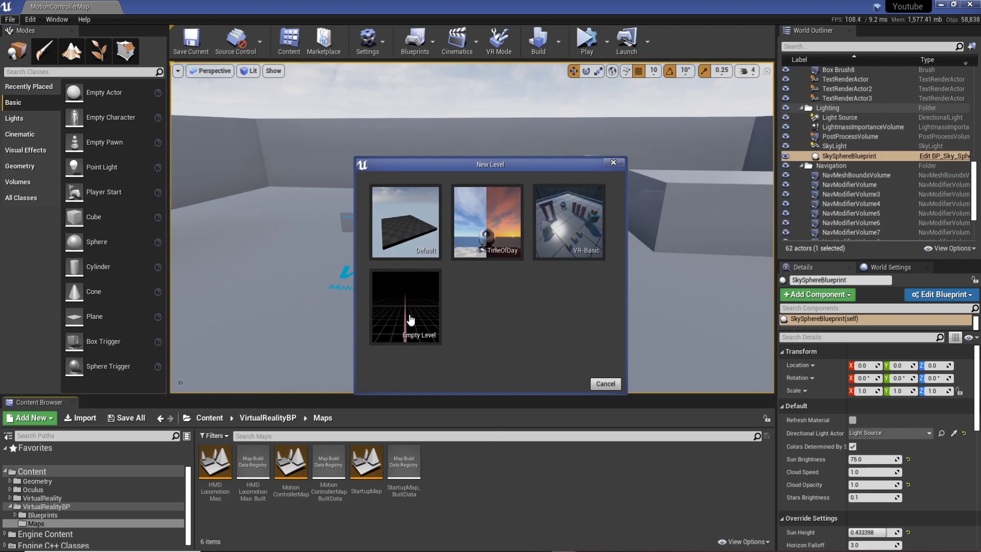
pyautogui.click(603, 384)
# - Create a new level asset named TestMap in the Maps folder
pyautogui.rightClick(466, 465)
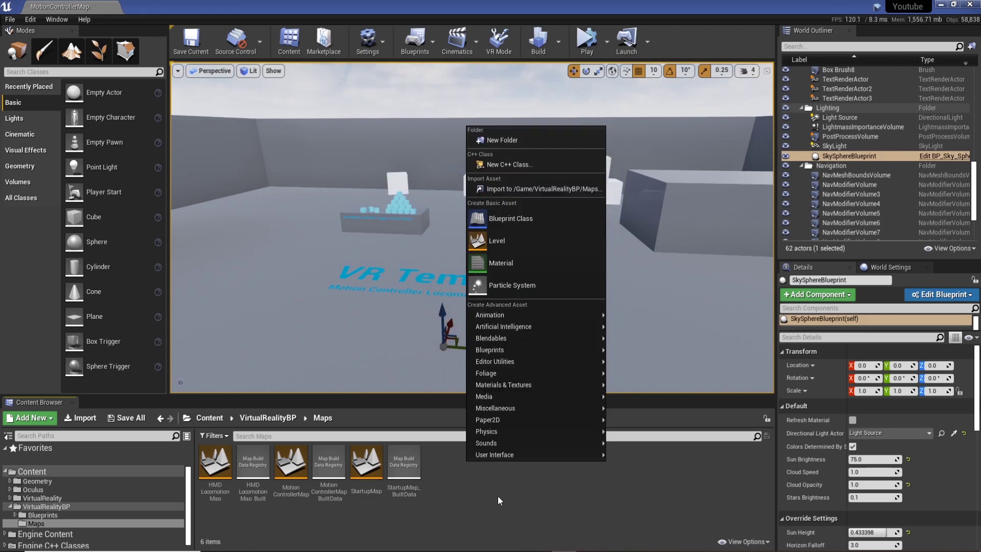
pyautogui.click(516, 241)
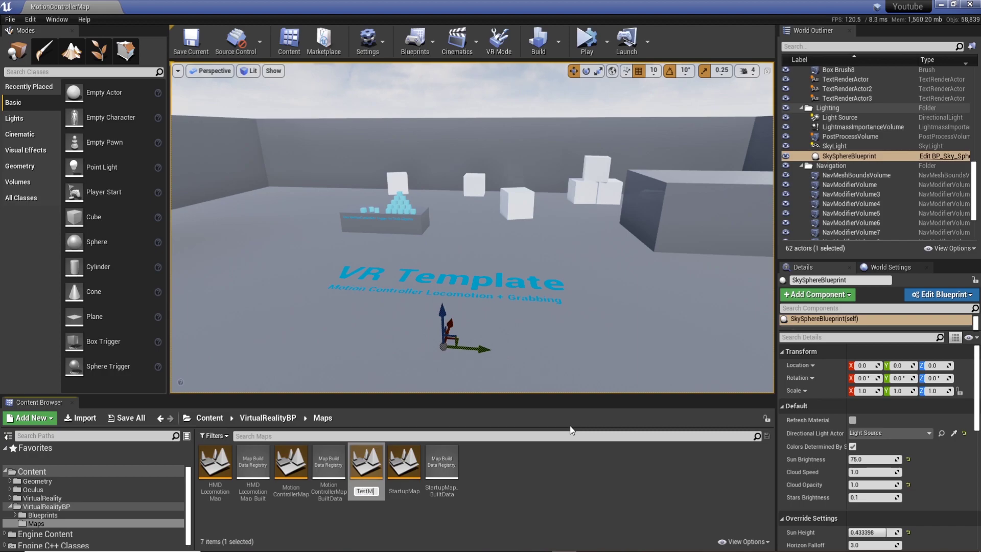
pyautogui.write('TestMap')
pyautogui.press('Return')
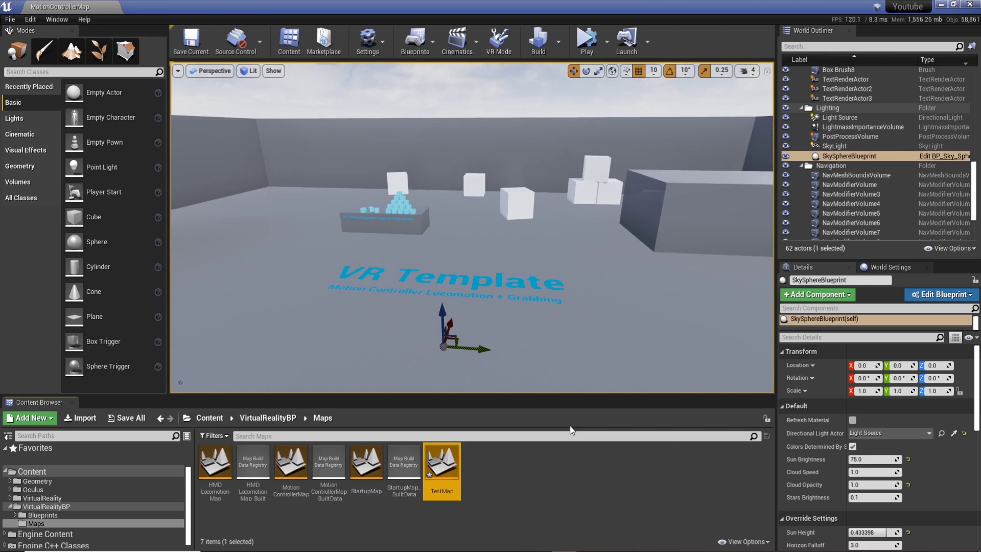
pyautogui.click(525, 513)
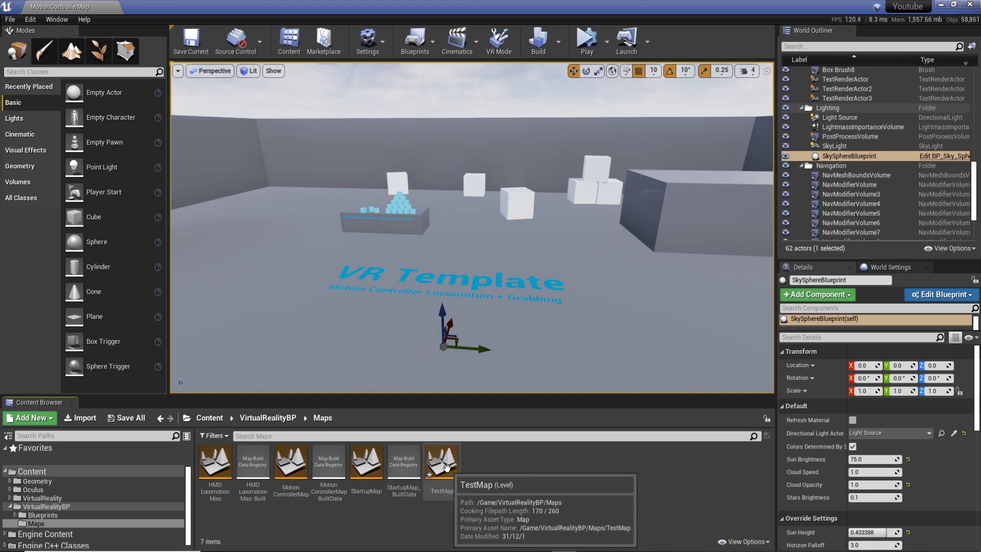
# - Open the TestMap level, saving the unsaved level asset when asked
pyautogui.doubleClick(435, 457)
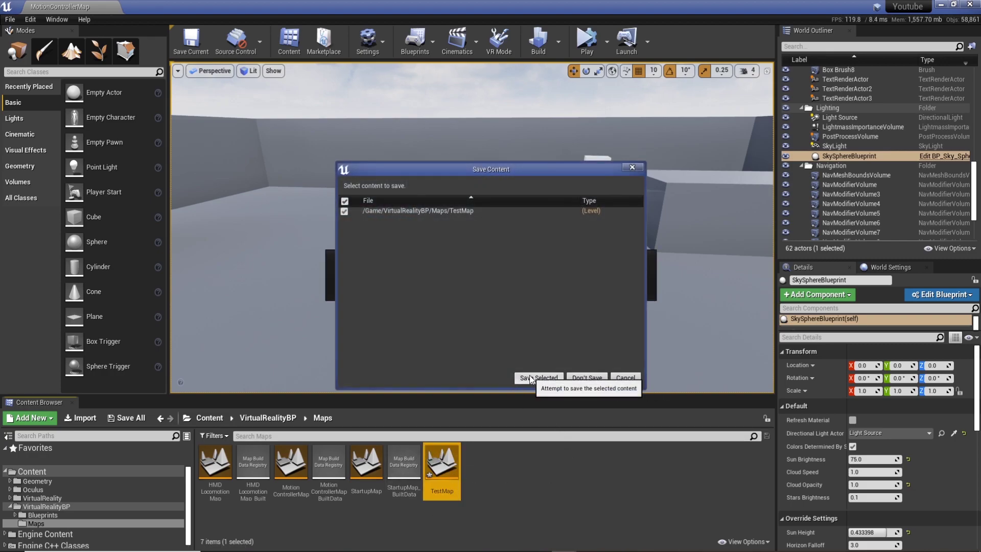
pyautogui.click(537, 378)
pyautogui.click(541, 203)
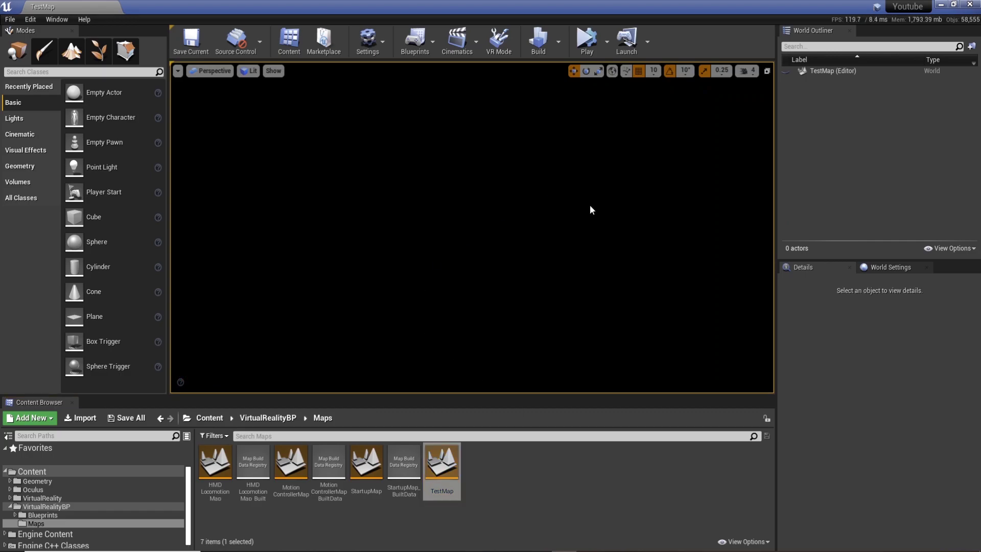
# - Place a cube in the empty level and reset its location to the origin, 0, 0, 0
pyautogui.moveTo(586, 205); pyautogui.dragTo(543, 233, button='right')
pyautogui.moveTo(82, 217); pyautogui.dragTo(460, 241)
pyautogui.moveTo(490, 296)
pyautogui.mouseDown(button='right')
pyautogui.moveTo(439, 309)
pyautogui.moveTo(506, 305)
pyautogui.mouseUp(button='right')
pyautogui.click(966, 365)
pyautogui.press('f')
# - Scale the cube into a flat floor slab of about 11.75 in X and Y and 0.25 in Z
pyautogui.press('r')
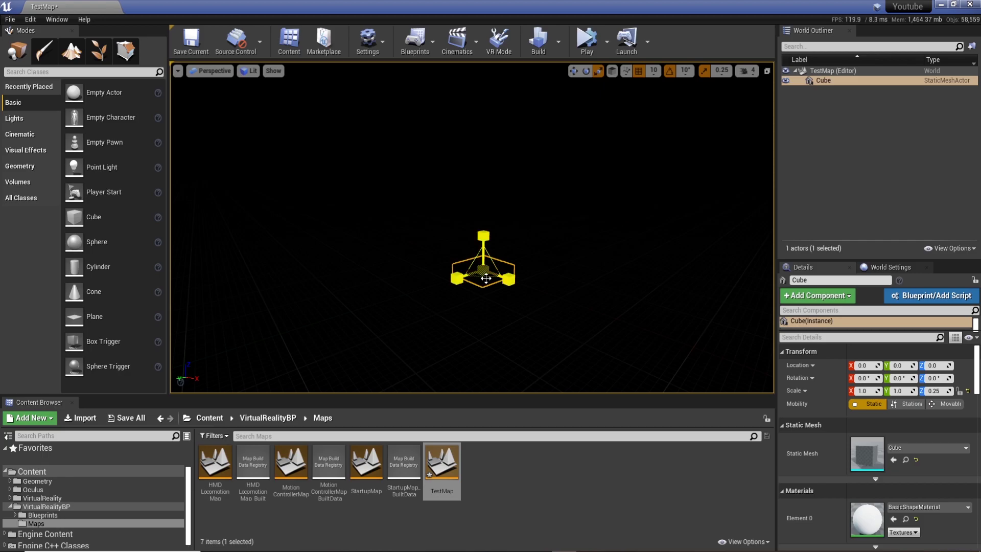
pyautogui.moveTo(485, 282); pyautogui.dragTo(486, 319, button='right')
pyautogui.moveTo(491, 334); pyautogui.dragTo(491, 388)
pyautogui.moveTo(491, 334); pyautogui.dragTo(488, 281, button='right')
pyautogui.press('g')
pyautogui.press('g')
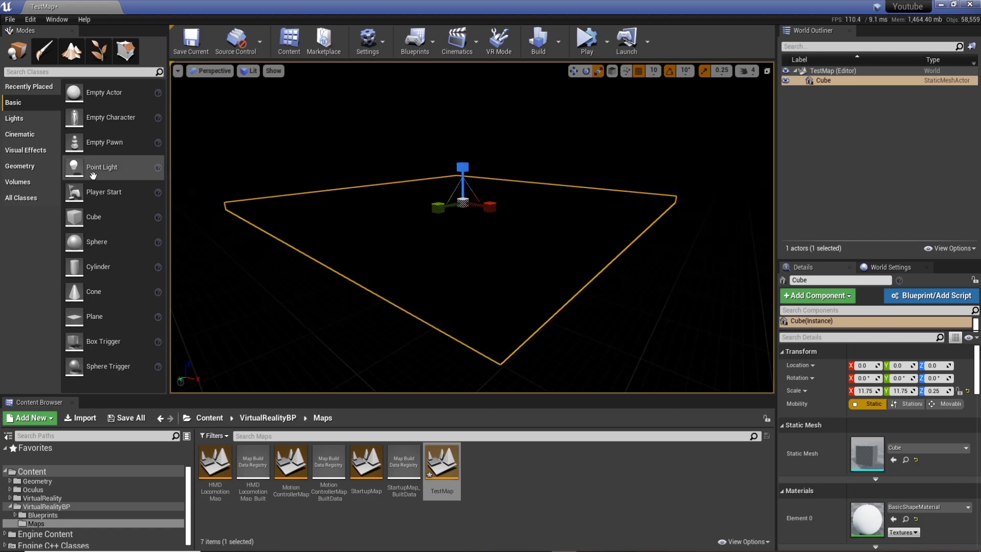
# - Add a directional light above the floor slab, at about X -520, Y -290, Z 290
pyautogui.click(32, 149)
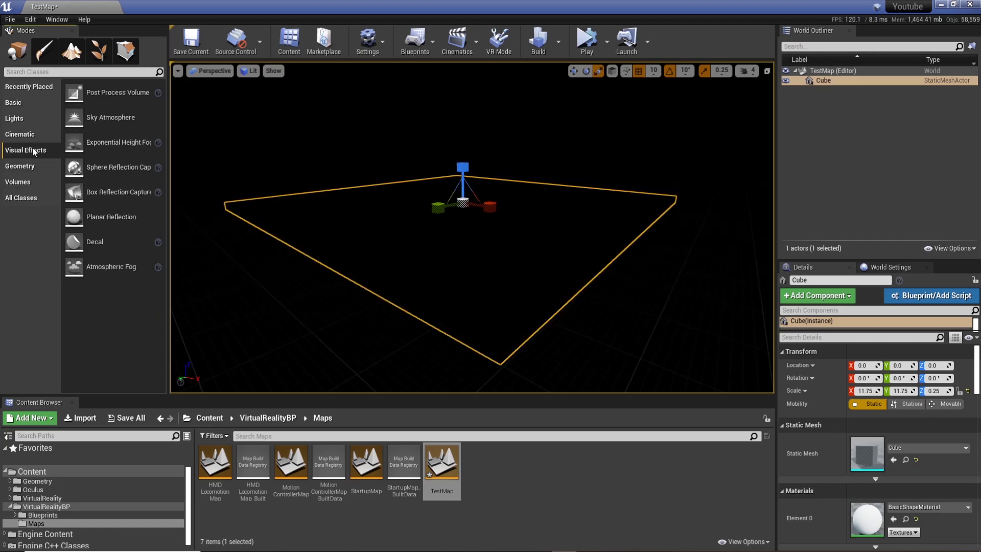
pyautogui.click(29, 119)
pyautogui.moveTo(76, 92); pyautogui.dragTo(204, 79)
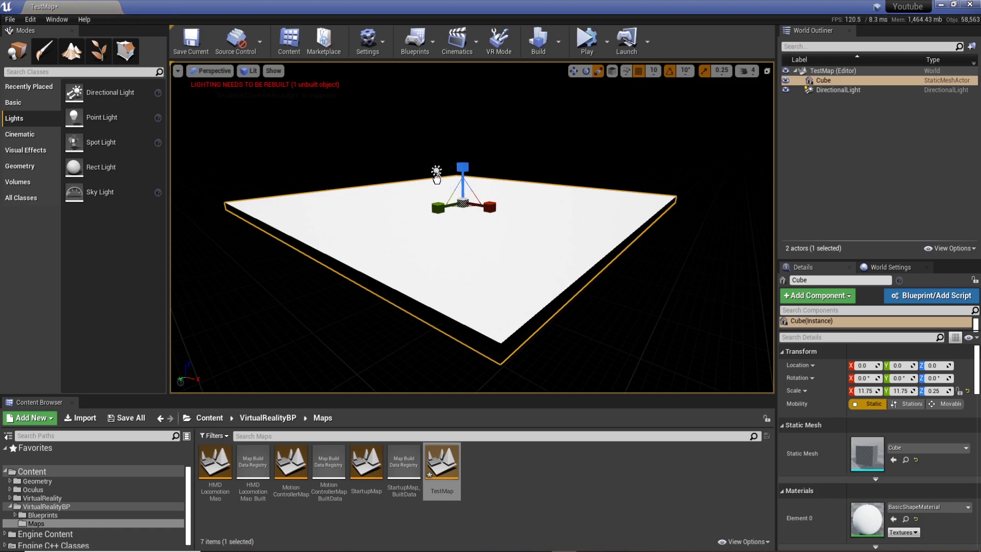
pyautogui.click(436, 174)
pyautogui.press('w')
pyautogui.moveTo(425, 149); pyautogui.dragTo(424, 98)
pyautogui.moveTo(453, 180); pyautogui.dragTo(418, 169, button='right')
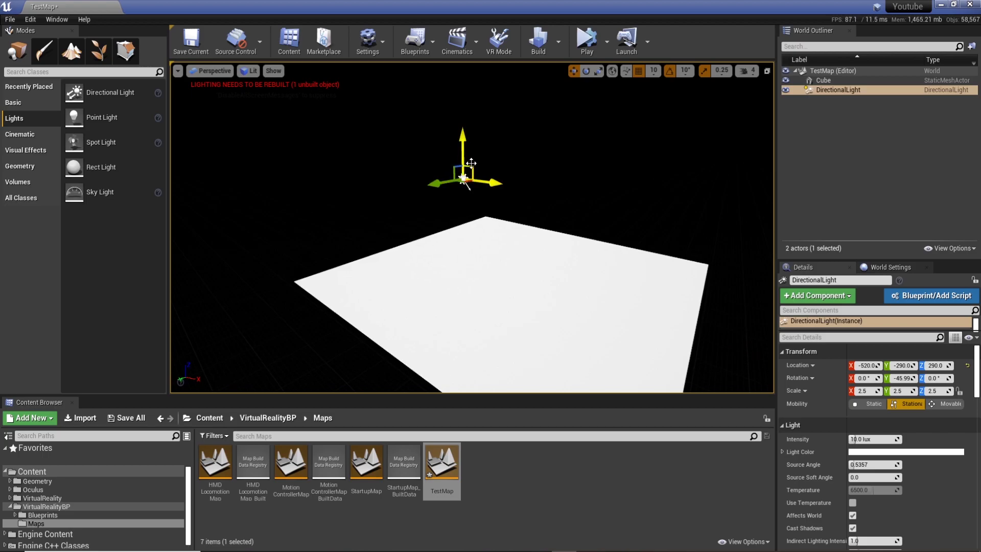
# - Build the level, including its lighting and navigation, and close the message log
pyautogui.click(531, 40)
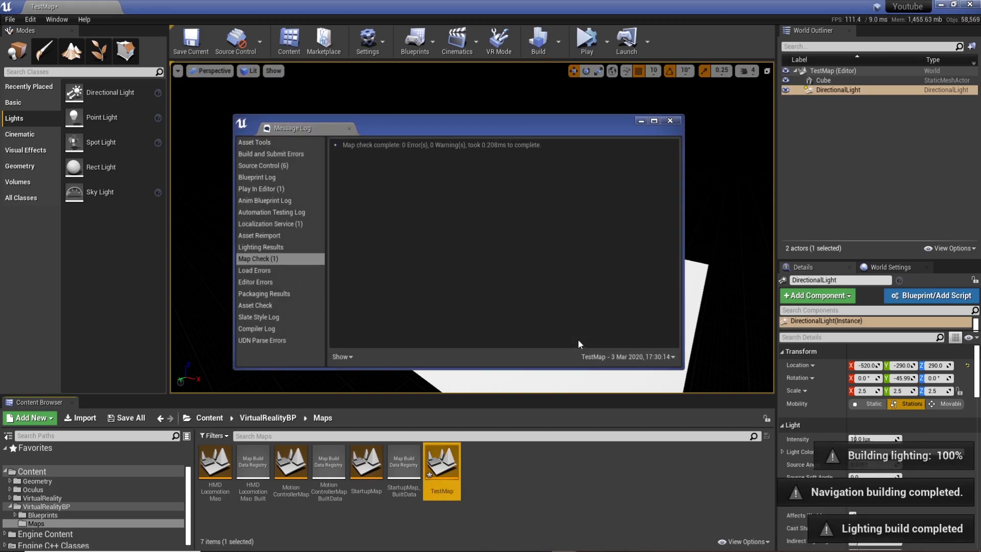
pyautogui.click(666, 122)
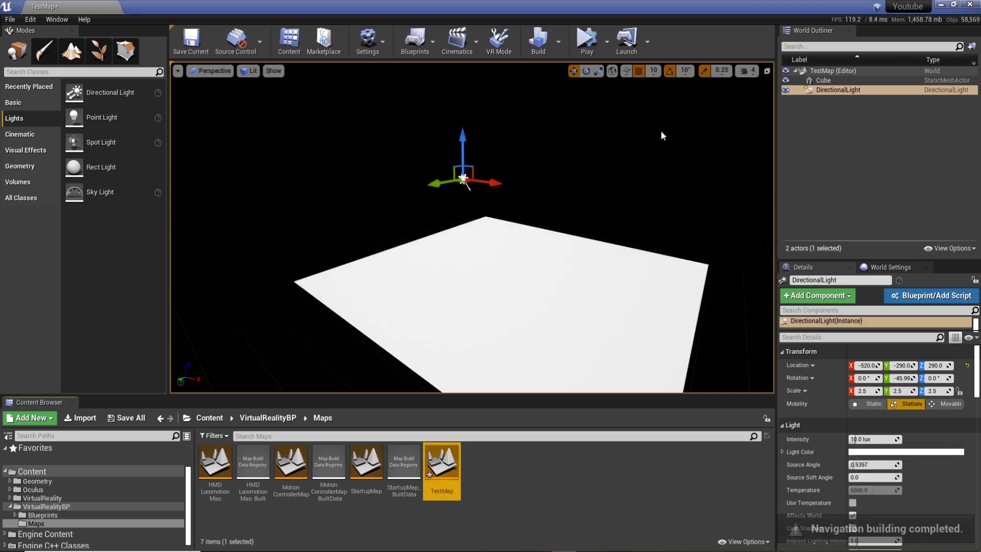
pyautogui.moveTo(654, 138); pyautogui.dragTo(674, 168, button='right')
pyautogui.moveTo(546, 204)
pyautogui.mouseDown(button='right')
pyautogui.moveTo(511, 225)
pyautogui.moveTo(545, 204)
pyautogui.mouseUp(button='right')
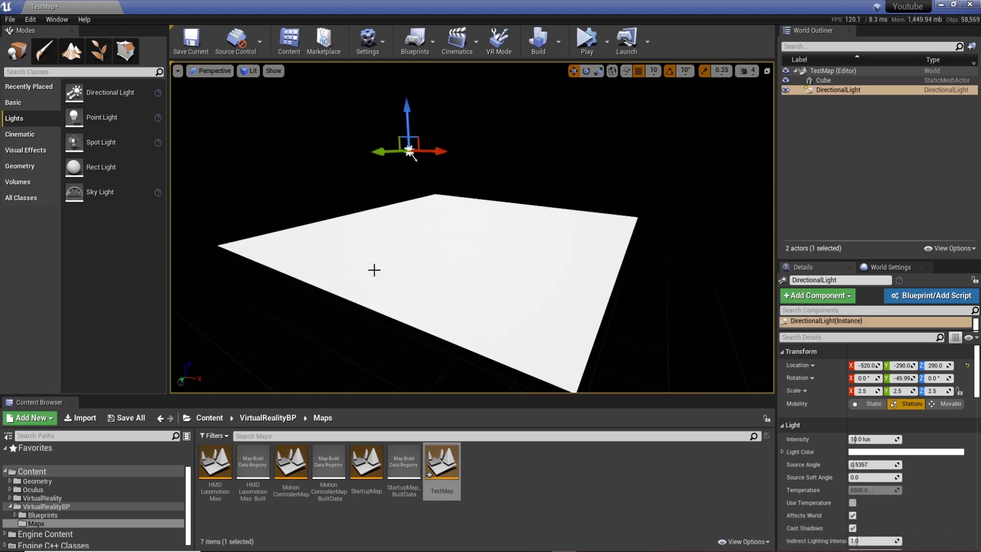
# - Place the MotionControllerPawn from the VirtualRealityBP Blueprints folder on the floor, at about X 50, Y 90, Z 10
pyautogui.scroll(-1, 61, 512)
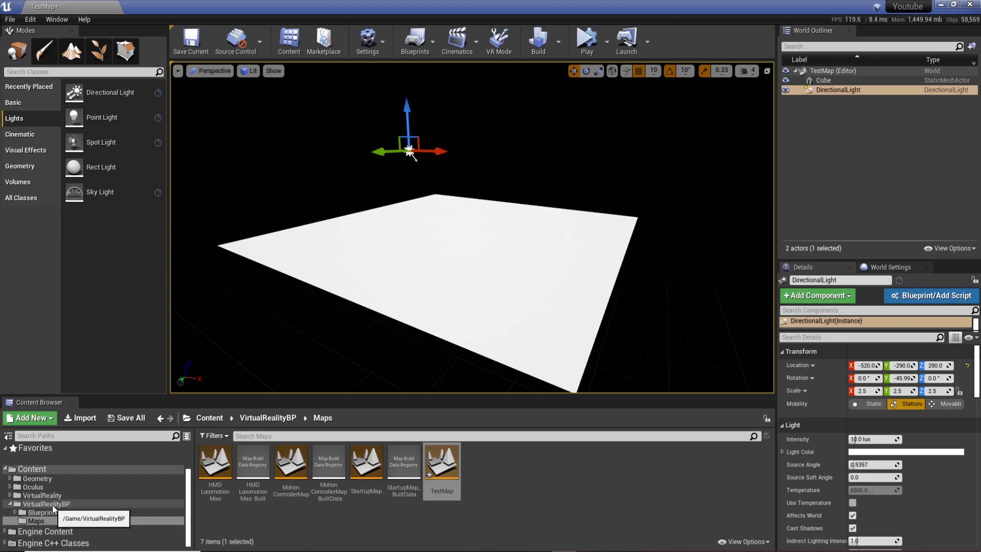
pyautogui.click(53, 504)
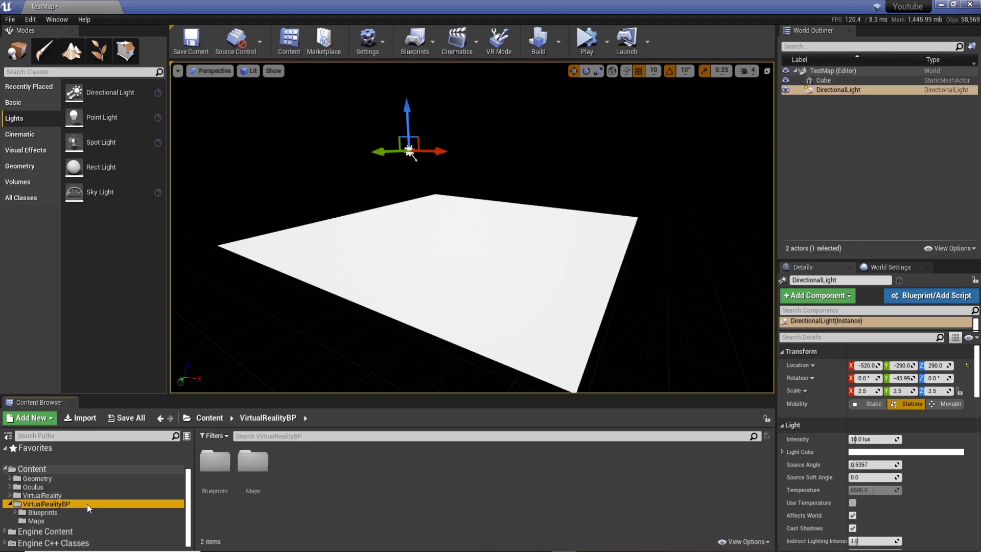
pyautogui.doubleClick(256, 462)
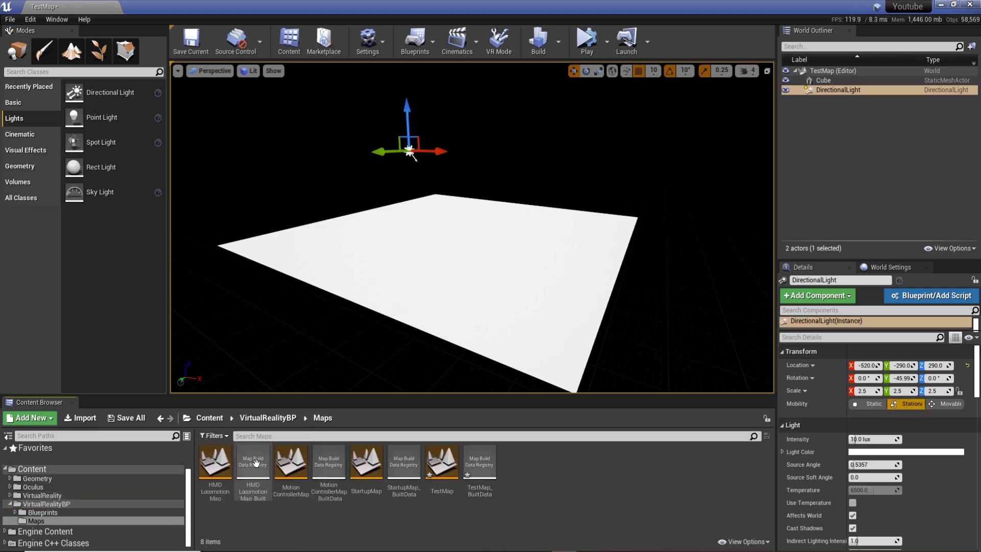
pyautogui.click(267, 417)
pyautogui.click(214, 472)
pyautogui.doubleClick(214, 473)
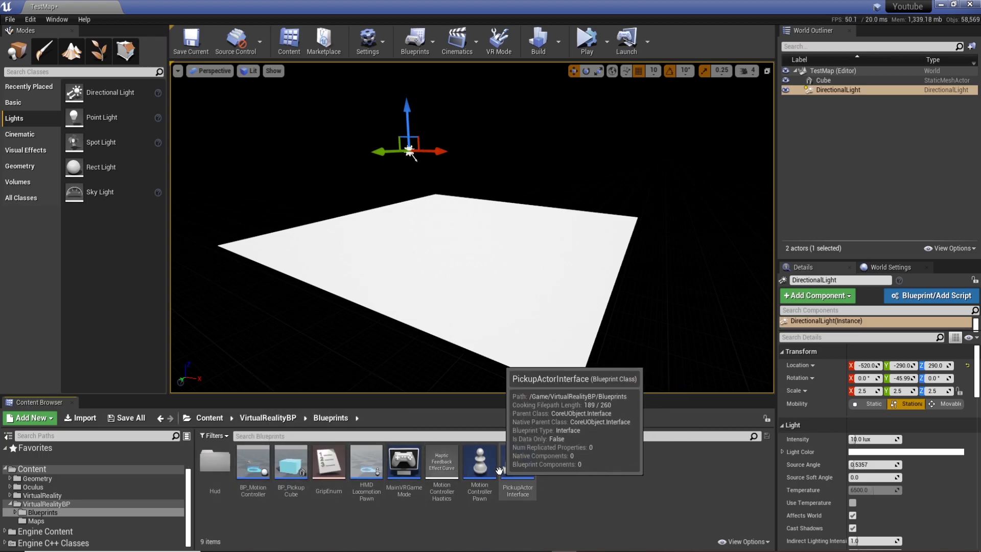
pyautogui.moveTo(478, 467); pyautogui.dragTo(480, 253)
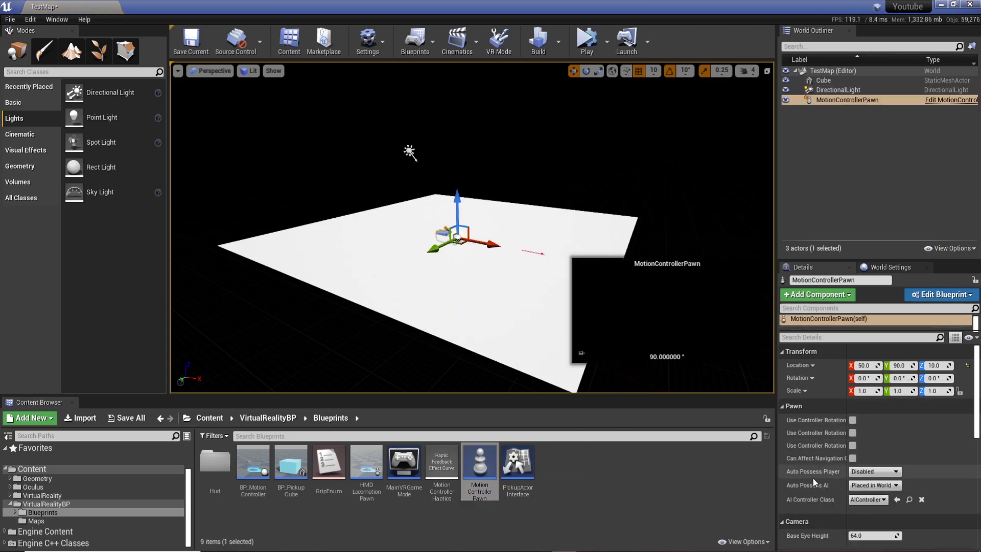
# - Set the pawn's Auto Possess Player to Player 0 and test the level in VR Preview
pyautogui.click(858, 471)
pyautogui.click(875, 484)
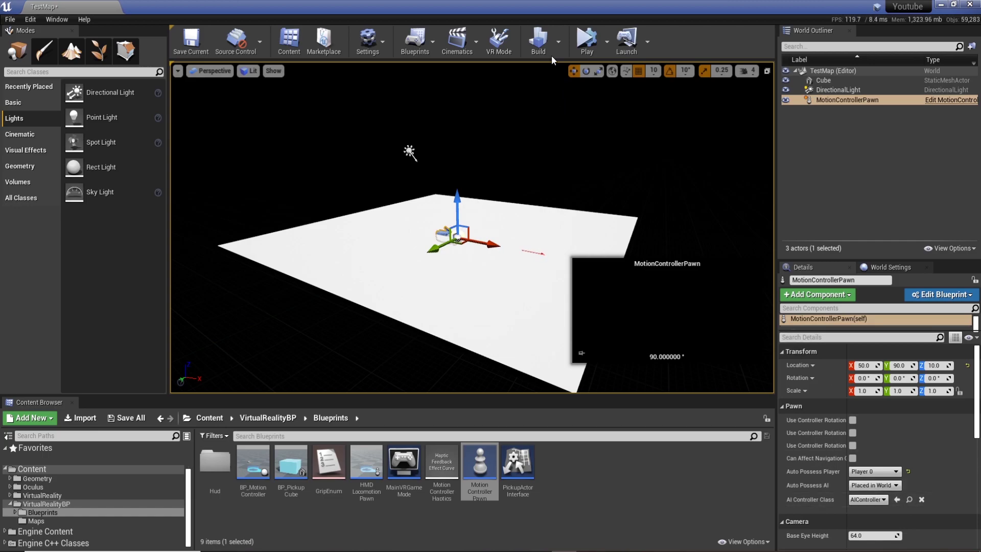
pyautogui.click(605, 47)
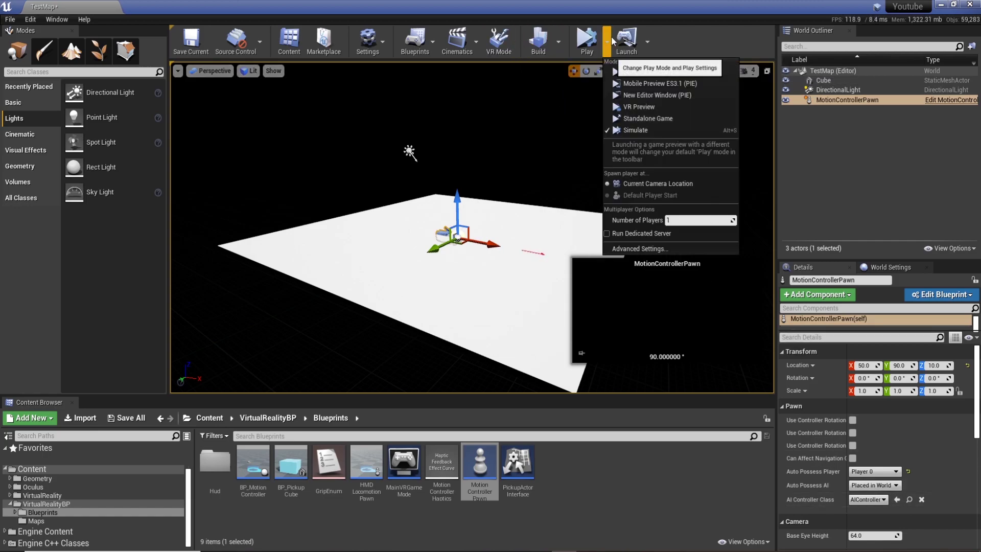
pyautogui.click(642, 106)
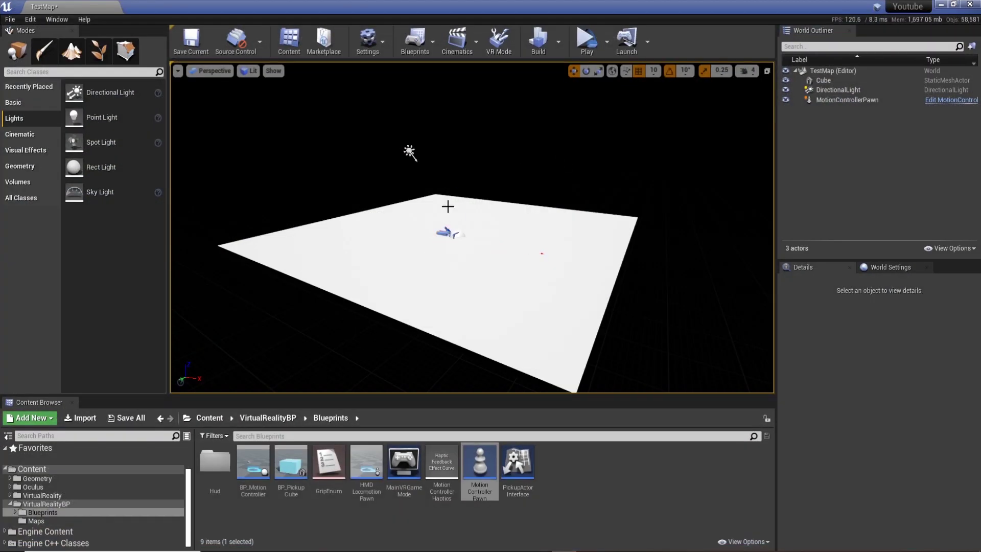
# - Add a Nav Mesh Bounds Volume around the pawn on the floor, at about X 70, Y 50, Z 140
pyautogui.moveTo(455, 238); pyautogui.dragTo(412, 241, button='right')
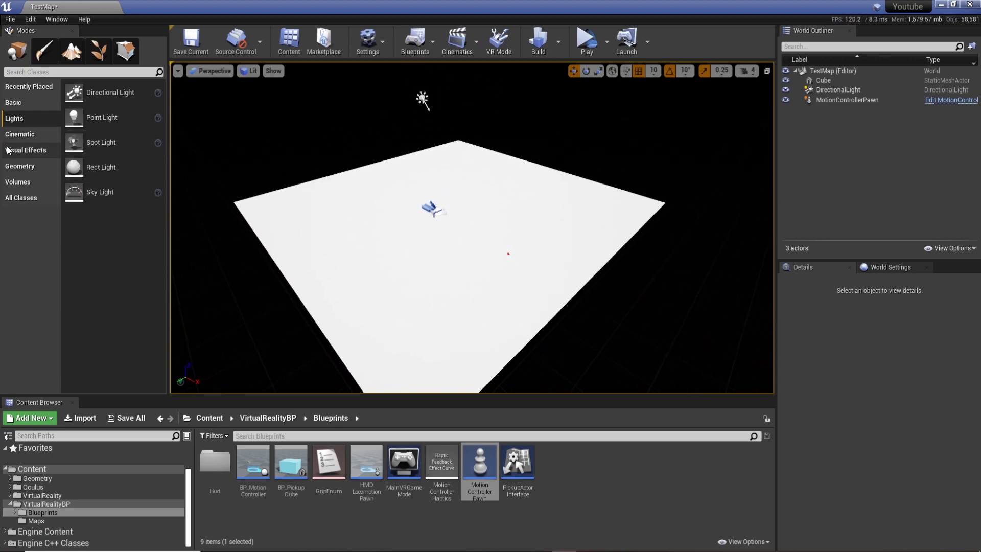
pyautogui.click(20, 183)
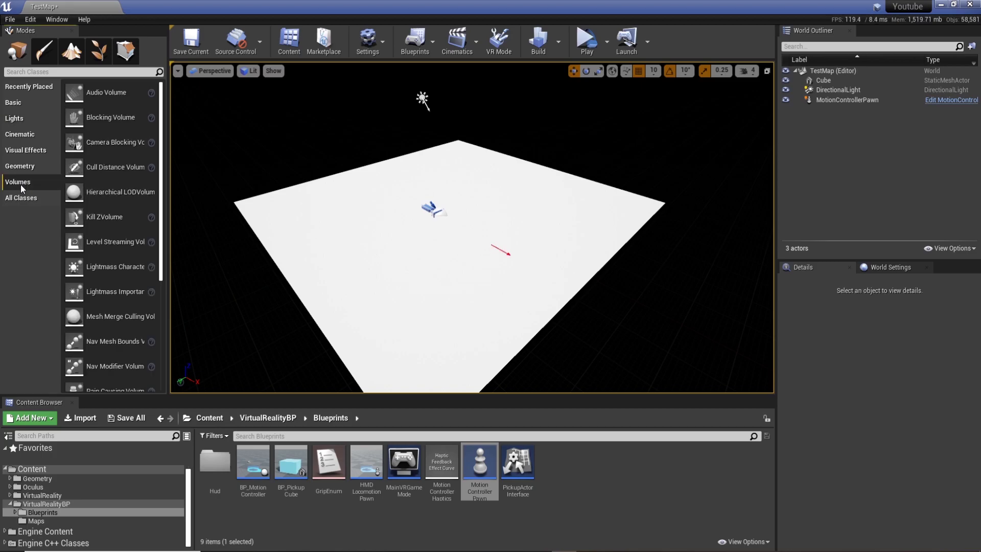
pyautogui.scroll(-2, 118, 296)
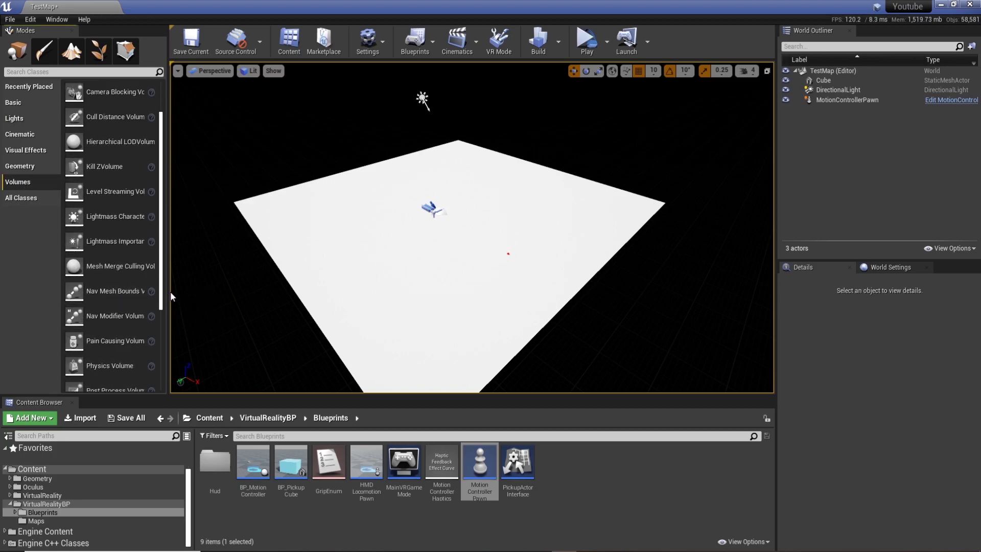
pyautogui.moveTo(170, 291); pyautogui.dragTo(235, 294)
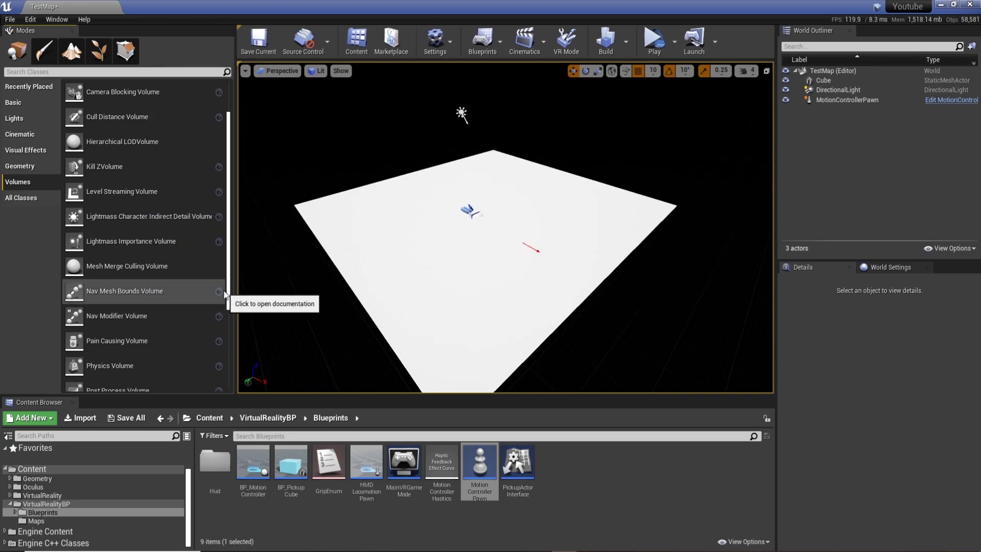
pyautogui.moveTo(145, 296); pyautogui.dragTo(488, 215)
pyautogui.moveTo(480, 225); pyautogui.dragTo(498, 228, button='right')
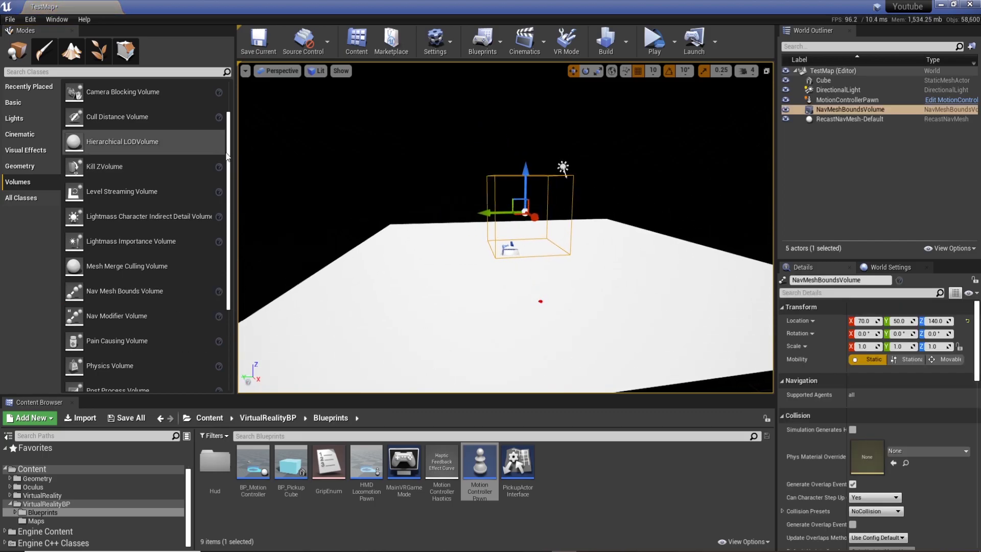
pyautogui.moveTo(235, 153); pyautogui.dragTo(158, 153)
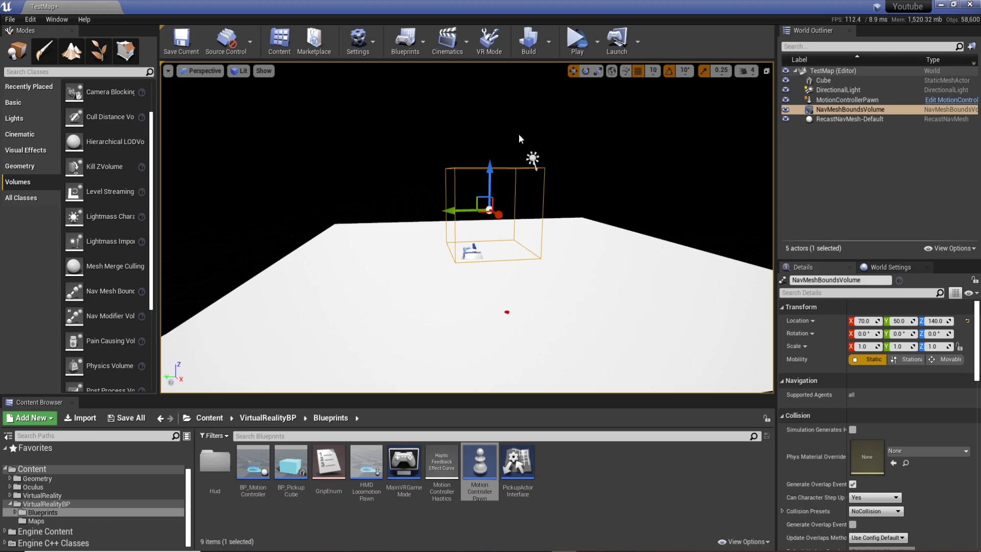
# - Move the NavMeshBoundsVolume up and down over the floor, leaving it at about X 70, Y 40, Z 120
pyautogui.moveTo(489, 171); pyautogui.dragTo(484, 224)
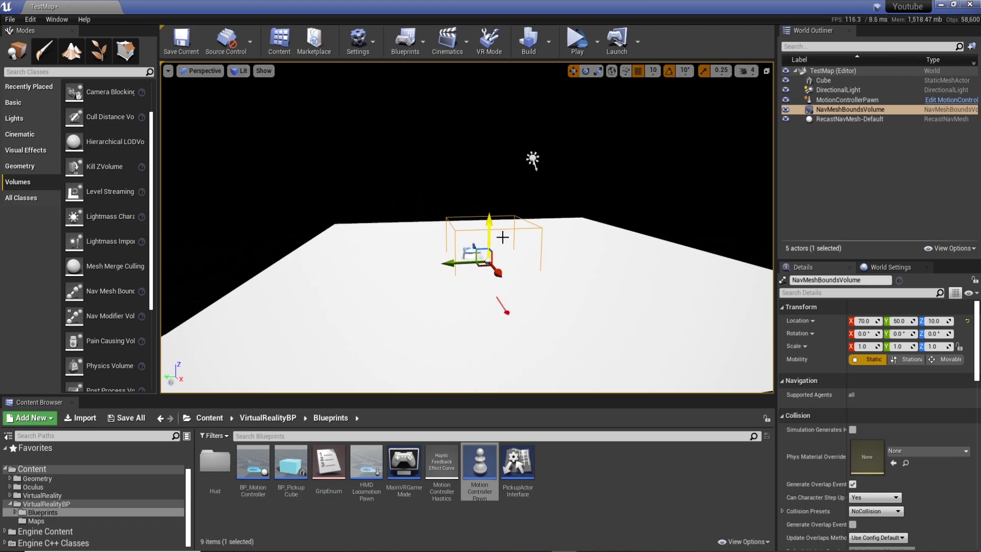
pyautogui.moveTo(494, 225); pyautogui.dragTo(489, 165)
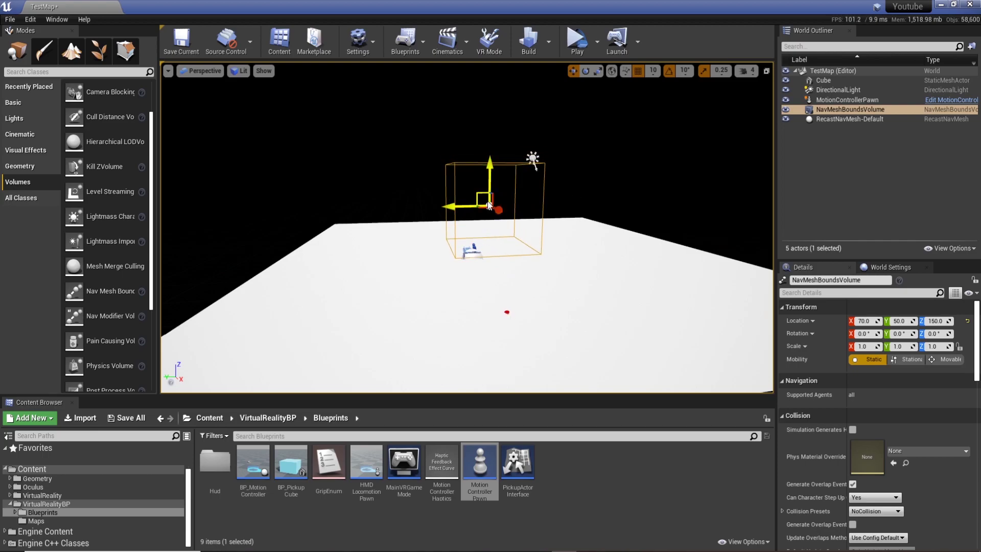
pyautogui.keyDown('alt'); pyautogui.moveTo(564, 190); pyautogui.dragTo(637, 187); pyautogui.keyUp('alt')
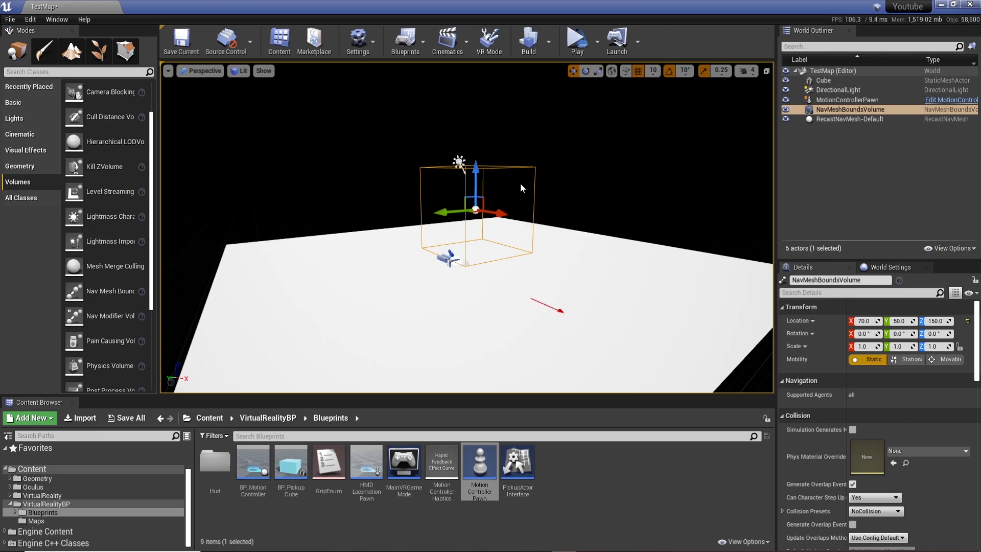
pyautogui.moveTo(473, 174); pyautogui.dragTo(493, 266)
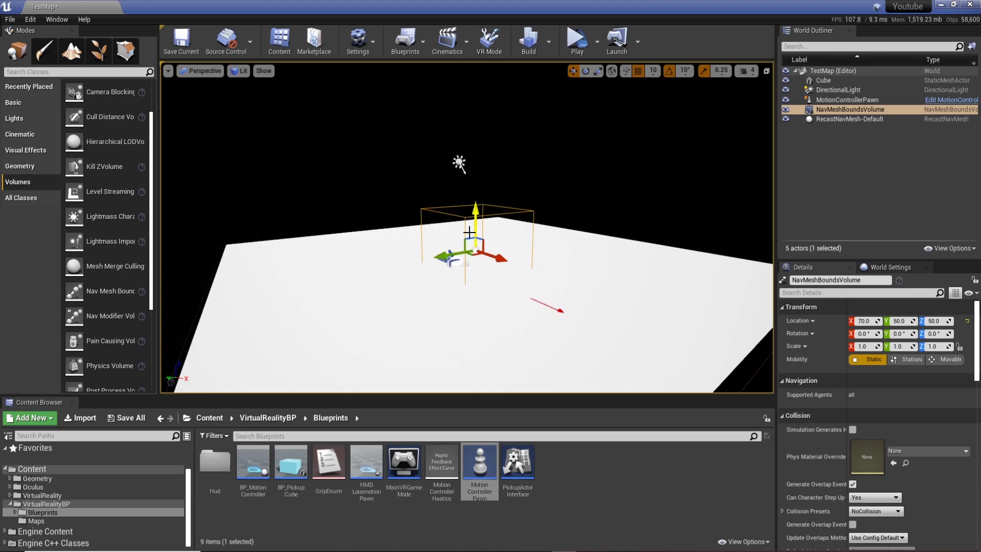
pyautogui.moveTo(468, 232); pyautogui.dragTo(478, 209)
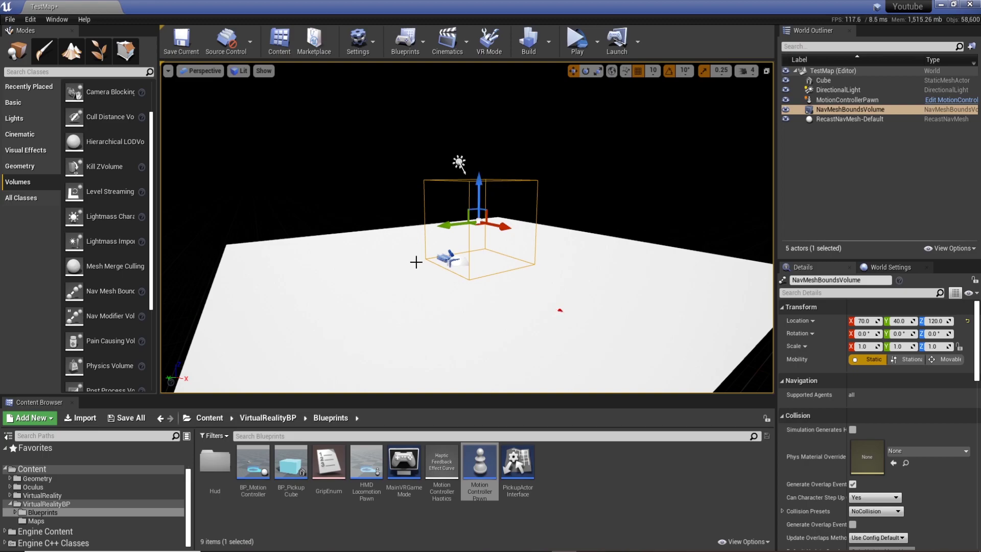
# - Check the viewport's Navigation show flag and lower the NavMeshBoundsVolume into the floor, to about Z 20
pyautogui.moveTo(505, 207); pyautogui.dragTo(511, 223, button='right')
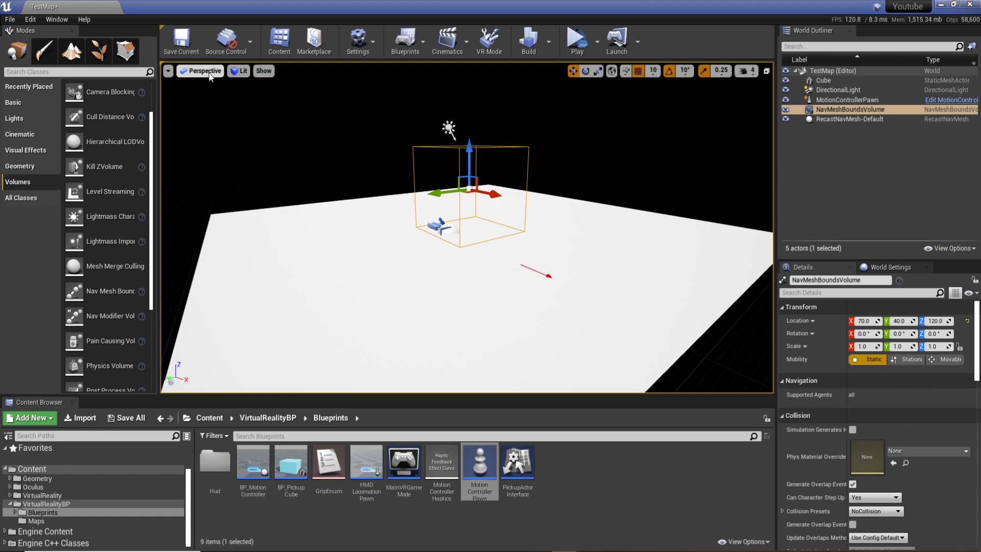
pyautogui.click(263, 72)
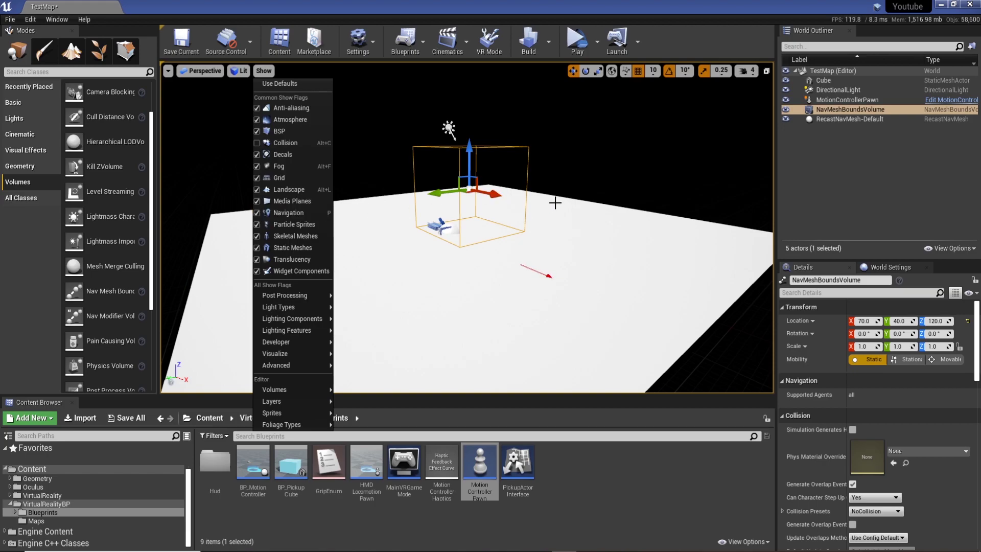
pyautogui.moveTo(556, 203); pyautogui.dragTo(454, 173, button='right')
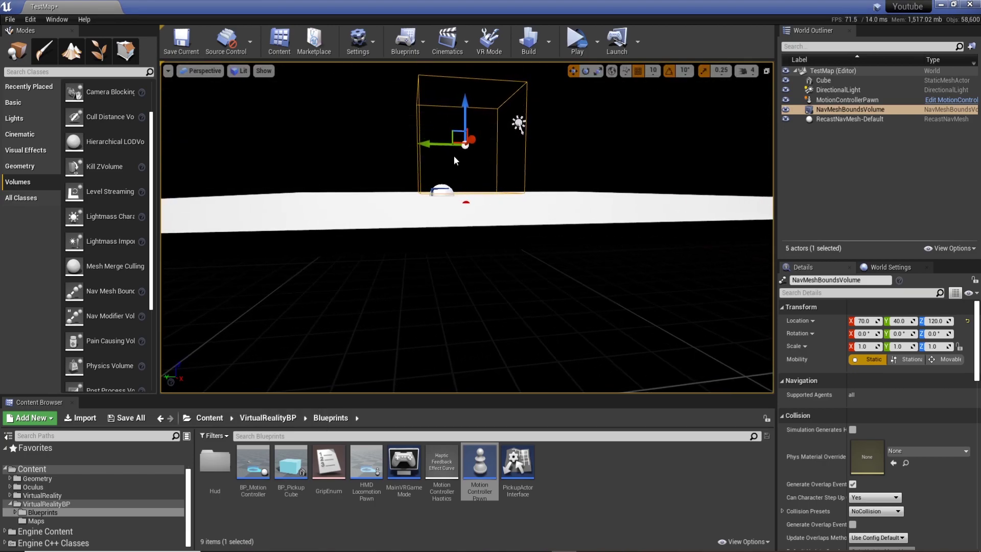
pyautogui.moveTo(462, 108); pyautogui.dragTo(463, 74)
pyautogui.moveTo(521, 188); pyautogui.dragTo(520, 185, button='right')
pyautogui.moveTo(437, 123); pyautogui.dragTo(438, 203)
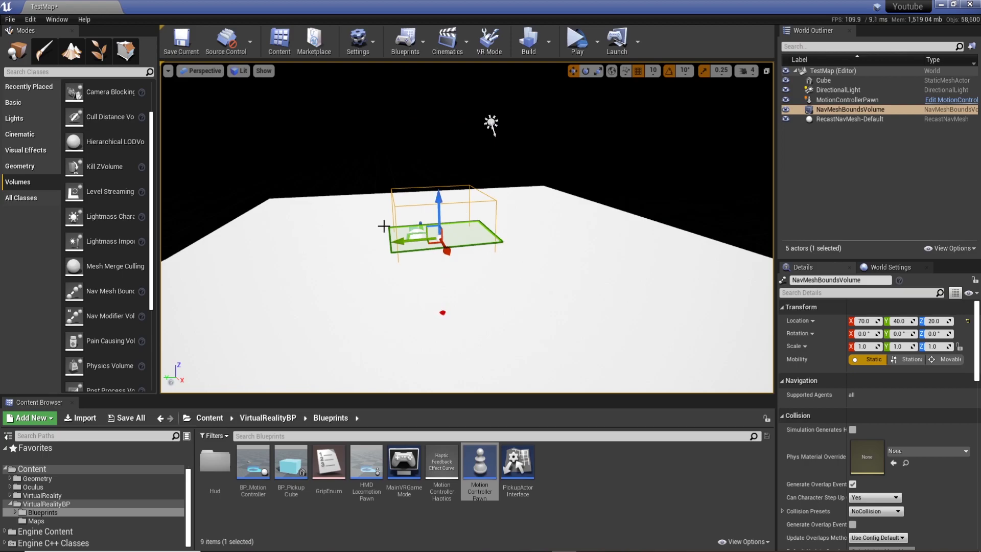
# - Scale the NavMeshBoundsVolume to about 6.0 in X and 6.25 in Y and shift it to X 10 to cover most of the floor
pyautogui.moveTo(478, 255); pyautogui.dragTo(480, 234, button='right')
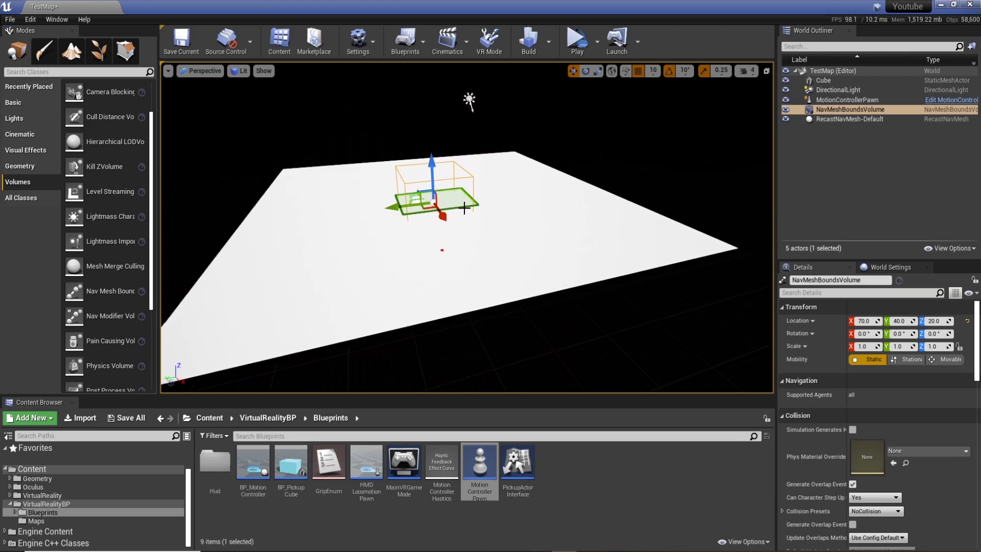
pyautogui.press('r')
pyautogui.moveTo(401, 205); pyautogui.dragTo(356, 212)
pyautogui.moveTo(442, 216); pyautogui.dragTo(463, 242)
pyautogui.moveTo(463, 242); pyautogui.dragTo(582, 240, button='right')
pyautogui.moveTo(499, 197); pyautogui.dragTo(488, 198)
pyautogui.press('w')
pyautogui.moveTo(506, 197); pyautogui.dragTo(429, 204, button='right')
pyautogui.press('f')
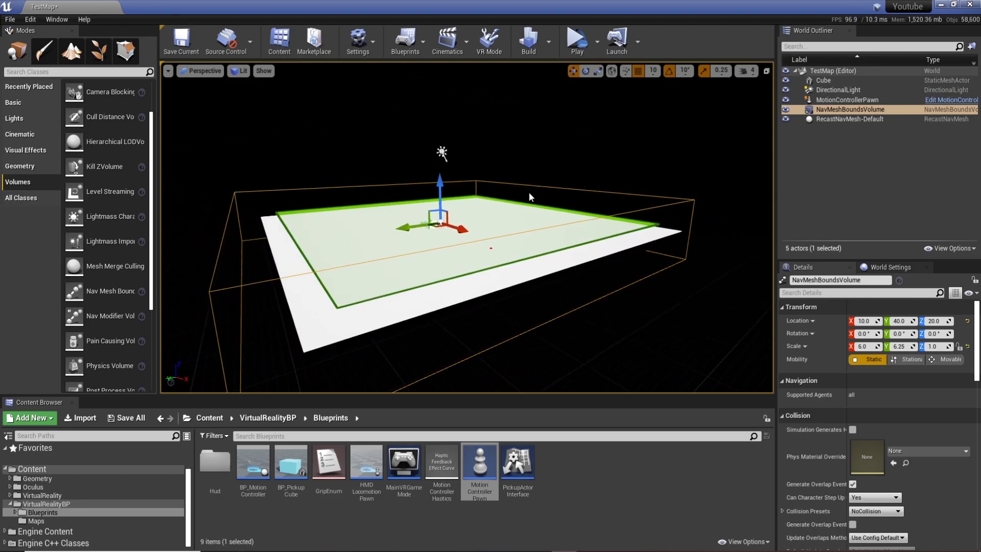
# - Save the current level and play-test it with the enlarged navigation area
pyautogui.click(187, 47)
pyautogui.click(577, 42)
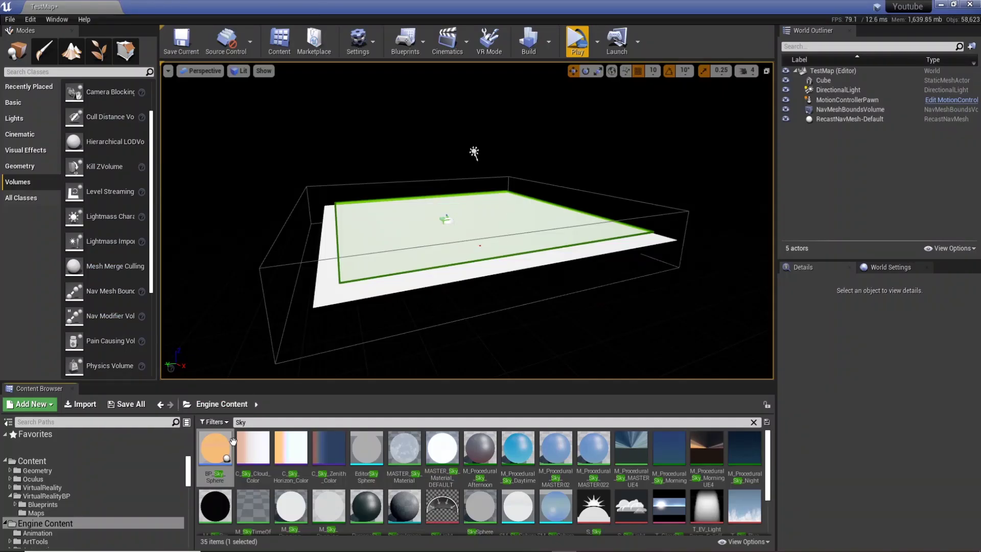
pyautogui.click(243, 452)
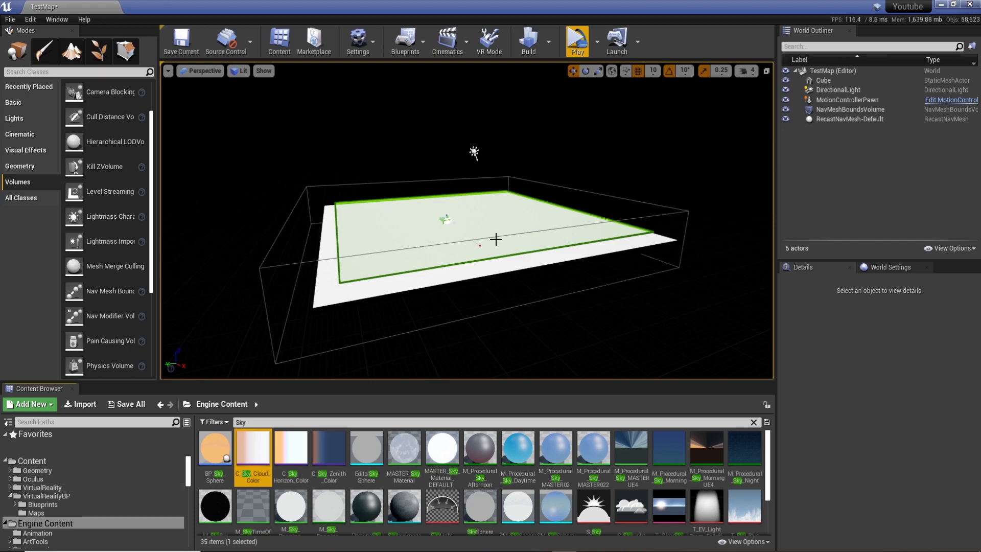
pyautogui.moveTo(502, 254)
pyautogui.mouseDown(button='right')
pyautogui.moveTo(445, 244)
pyautogui.moveTo(562, 227)
pyautogui.moveTo(501, 254)
pyautogui.mouseUp(button='right')
pyautogui.press('w')
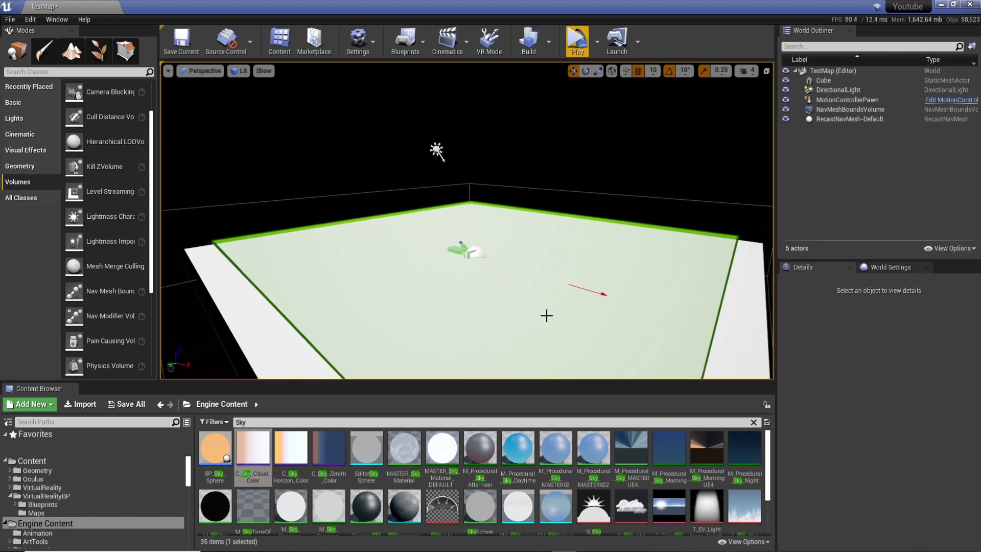
pyautogui.press('s')
pyautogui.moveTo(461, 119); pyautogui.dragTo(455, 142, button='right')
# - Resize the panels around the viewport and clear the Sky search in the Content Browser
pyautogui.moveTo(776, 130); pyautogui.dragTo(788, 130)
pyautogui.moveTo(161, 126); pyautogui.dragTo(137, 132)
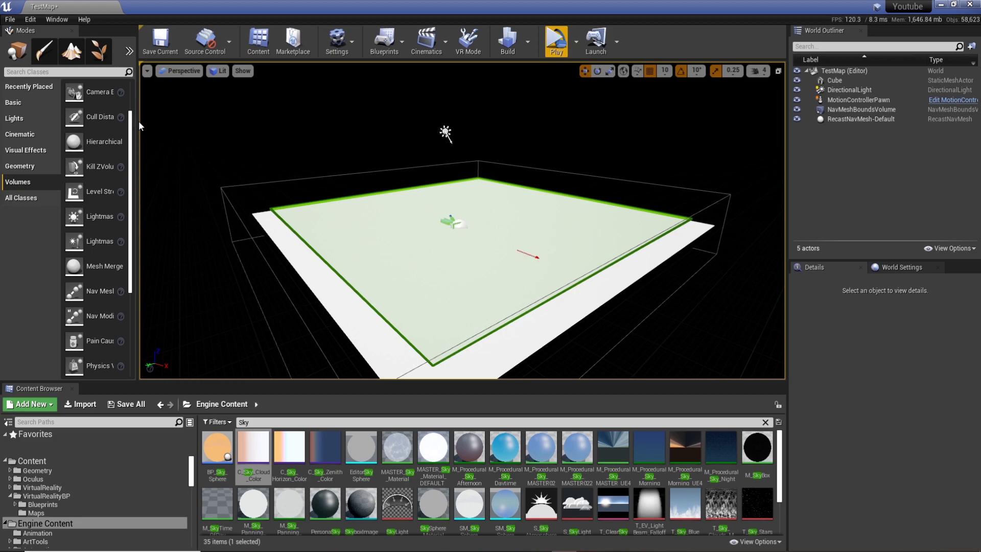
pyautogui.moveTo(353, 383)
pyautogui.mouseDown()
pyautogui.moveTo(354, 391)
pyautogui.moveTo(357, 361)
pyautogui.moveTo(355, 373)
pyautogui.mouseUp()
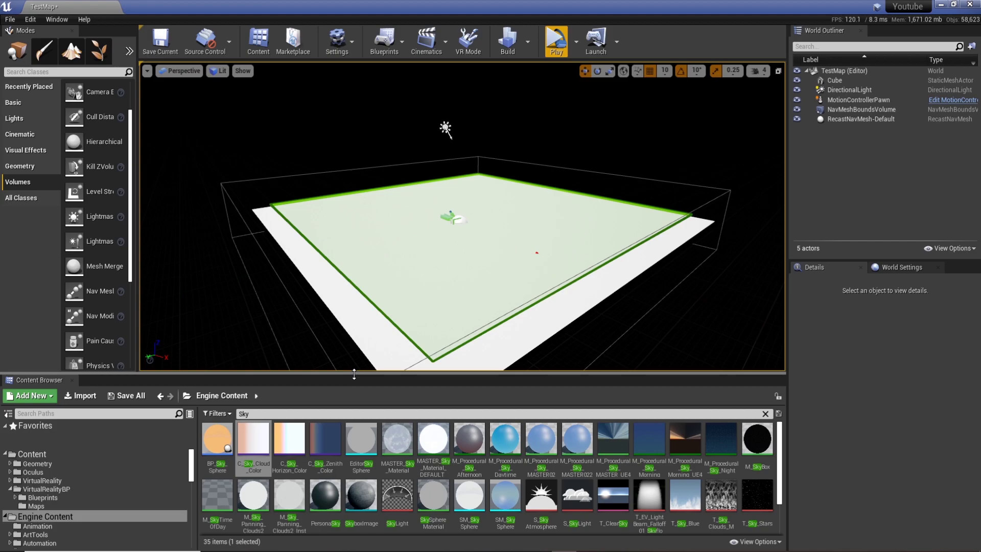
pyautogui.click(765, 413)
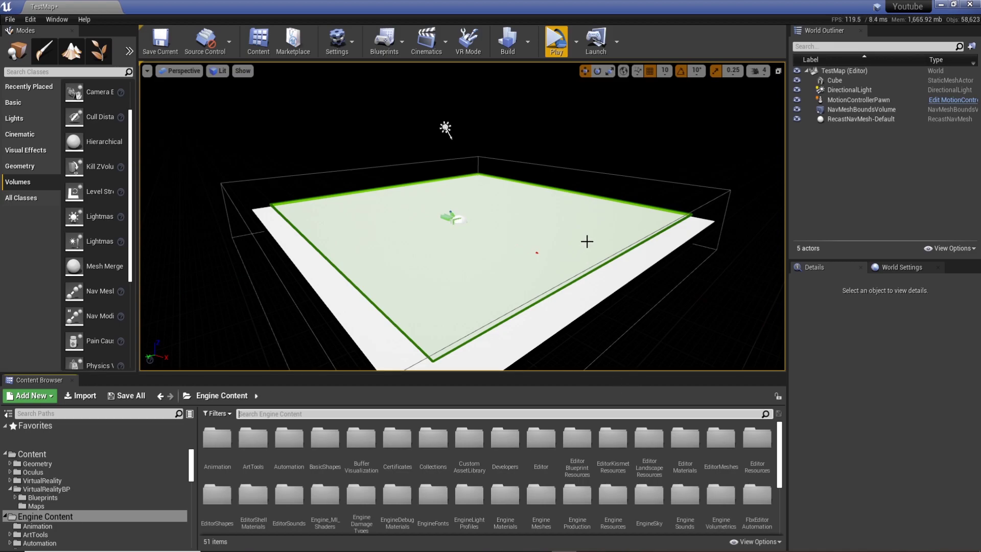
pyautogui.moveTo(587, 241); pyautogui.dragTo(581, 204, button='right')
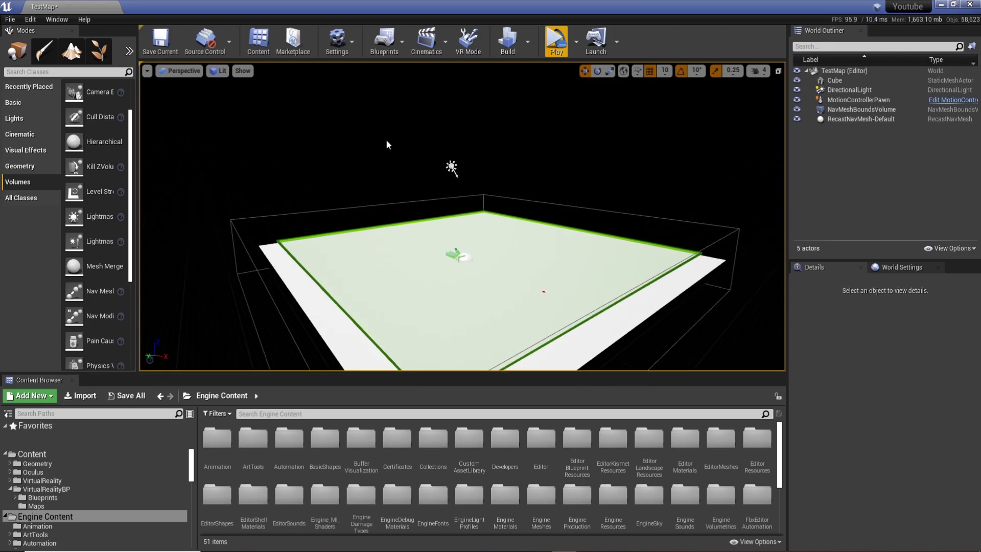